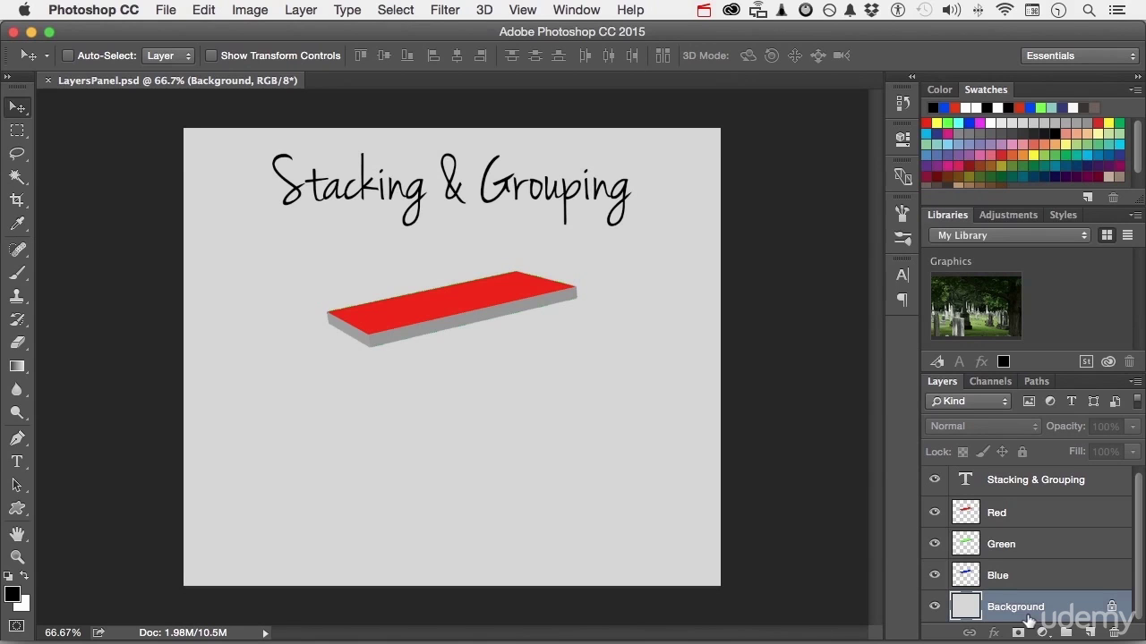
Step: Move the red, green and blue slabs down the canvas into an overlapping, staggered row with red at the upper end and blue lowest
click(1010, 512)
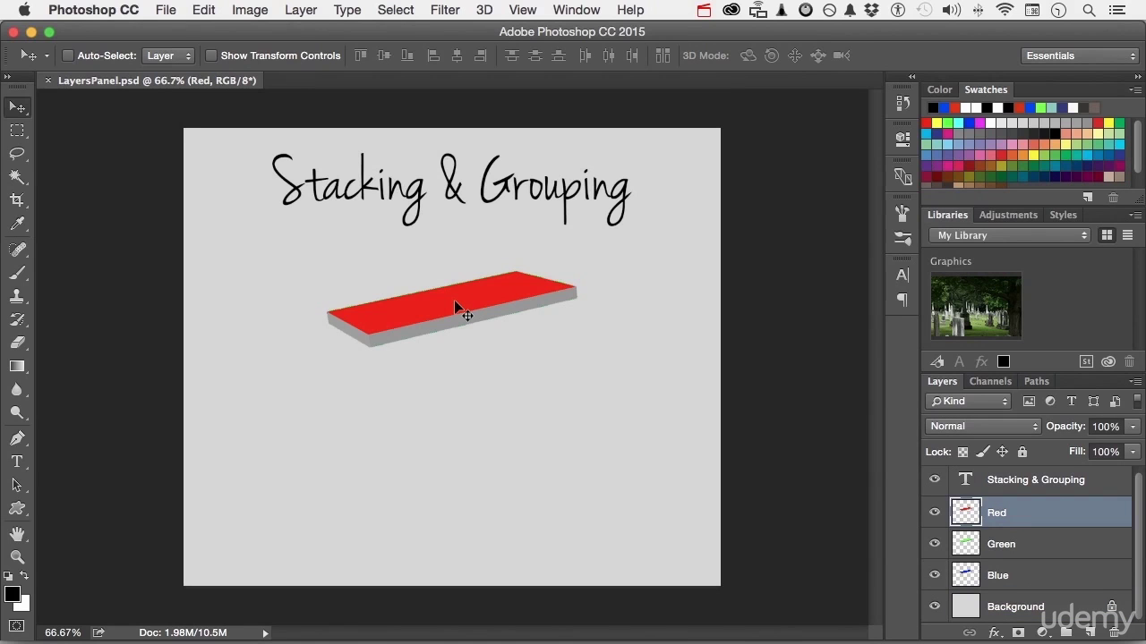
drag(455, 302, 464, 395)
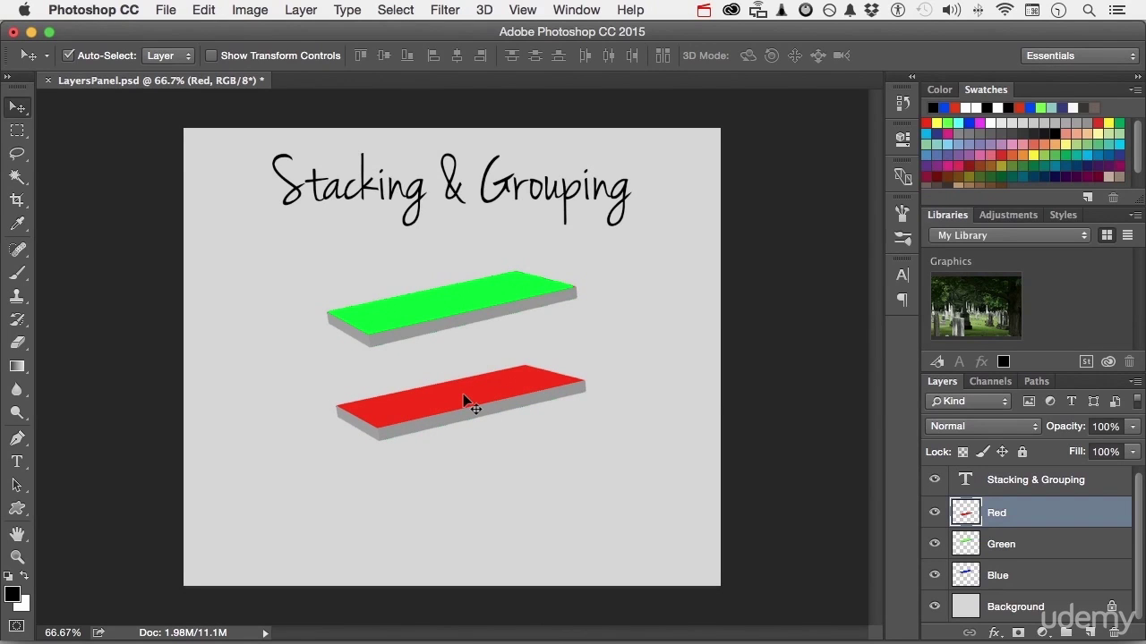
click(442, 313)
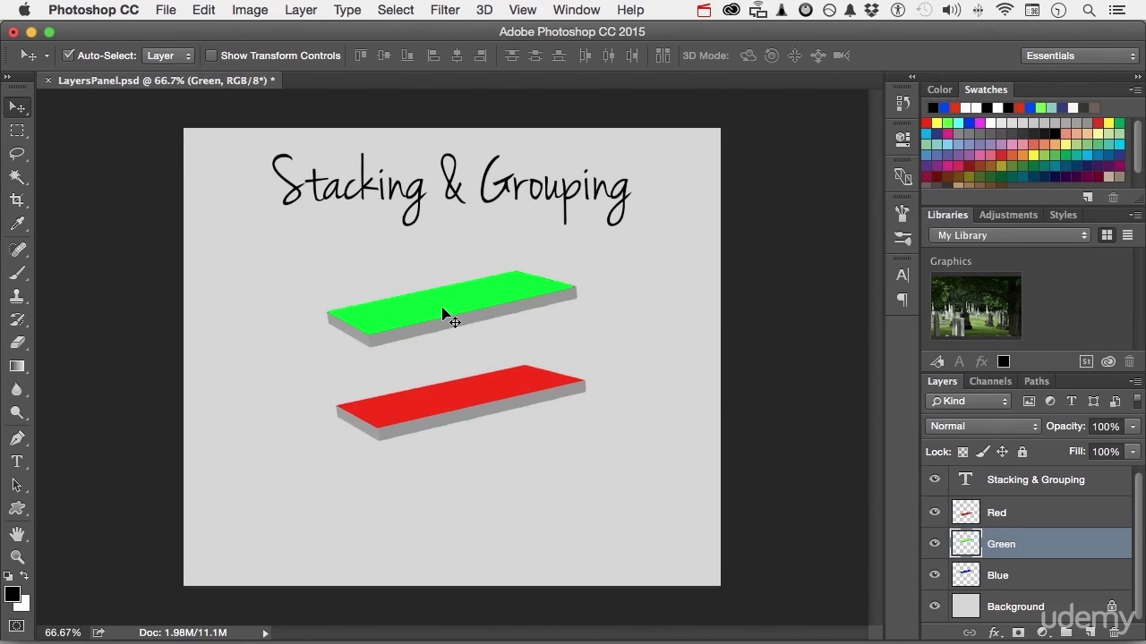
drag(445, 317, 508, 423)
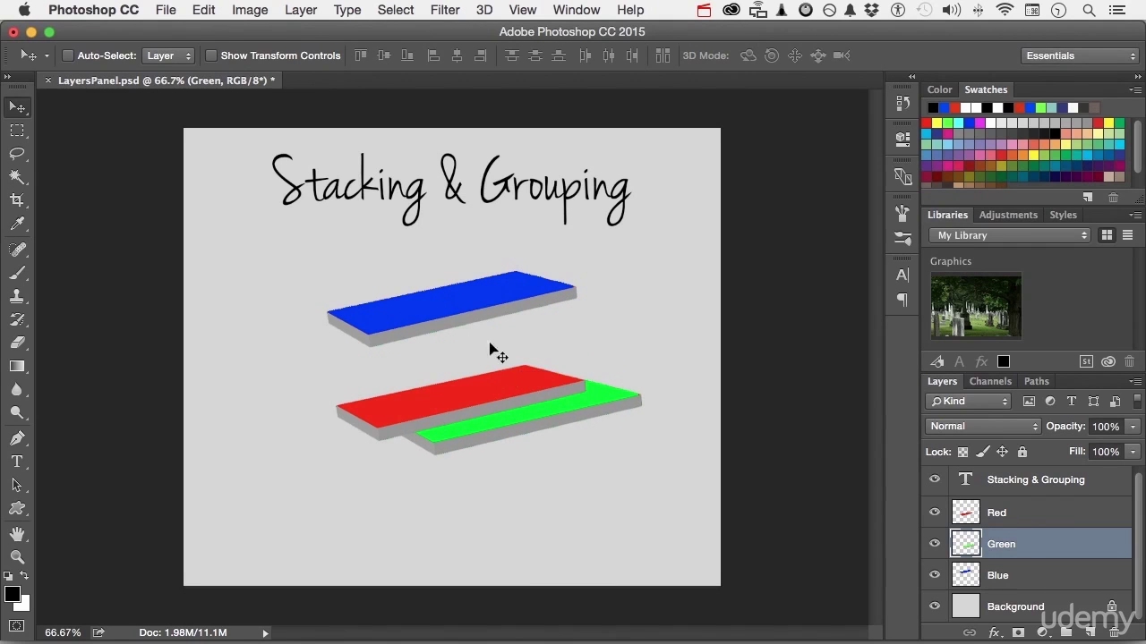
super+click(462, 303)
drag(462, 303, 574, 433)
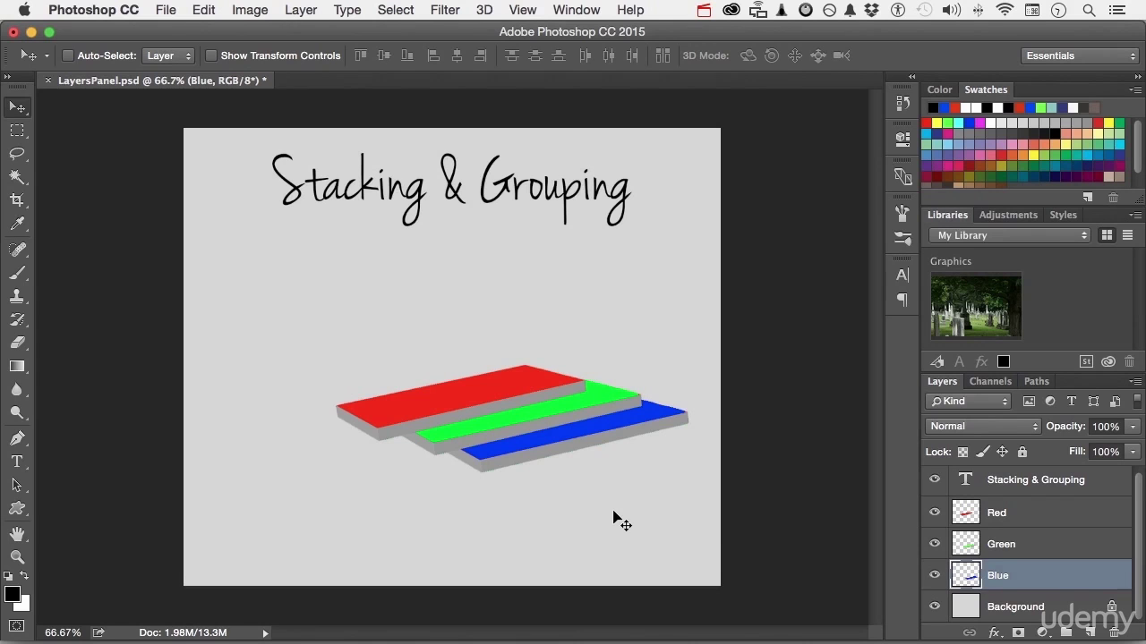
Step: Restack the Blue layer above Green, and return it to its place below Green
drag(1007, 573, 1001, 541)
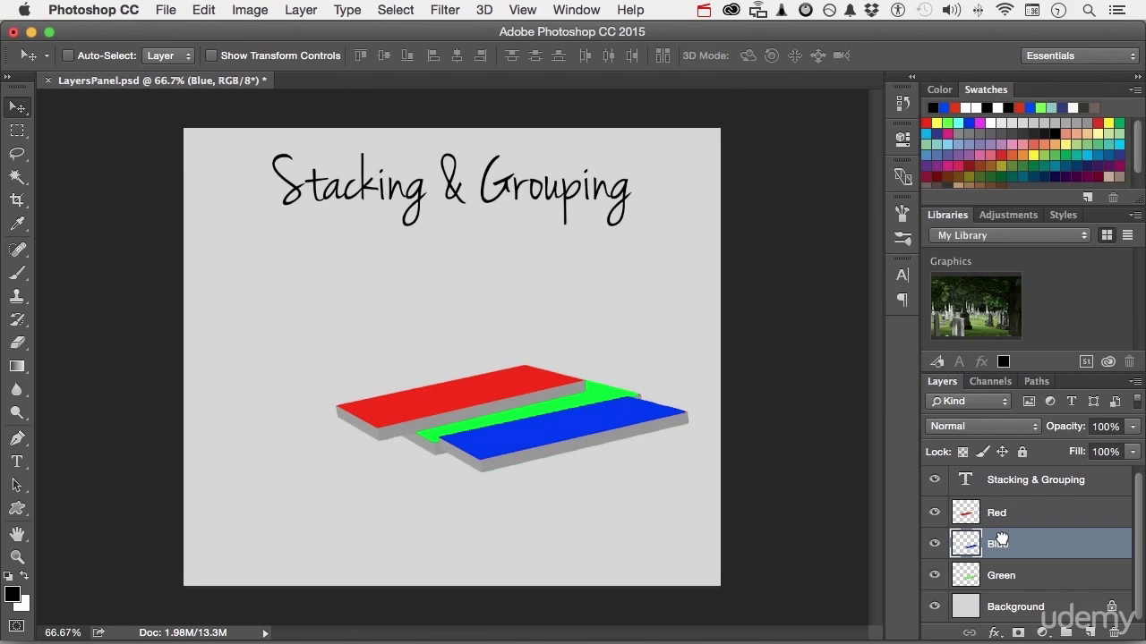
drag(1000, 540, 1005, 577)
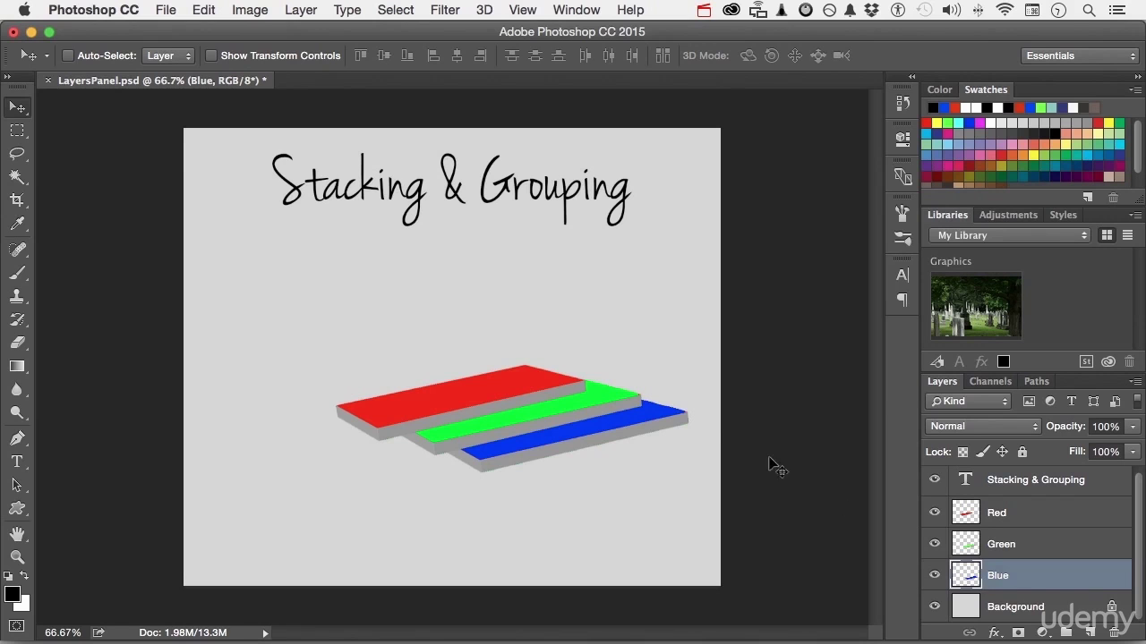
Step: Select the Green layer and shift it forward and backward in the stacking order, ending between Red and Blue
super+click(606, 396)
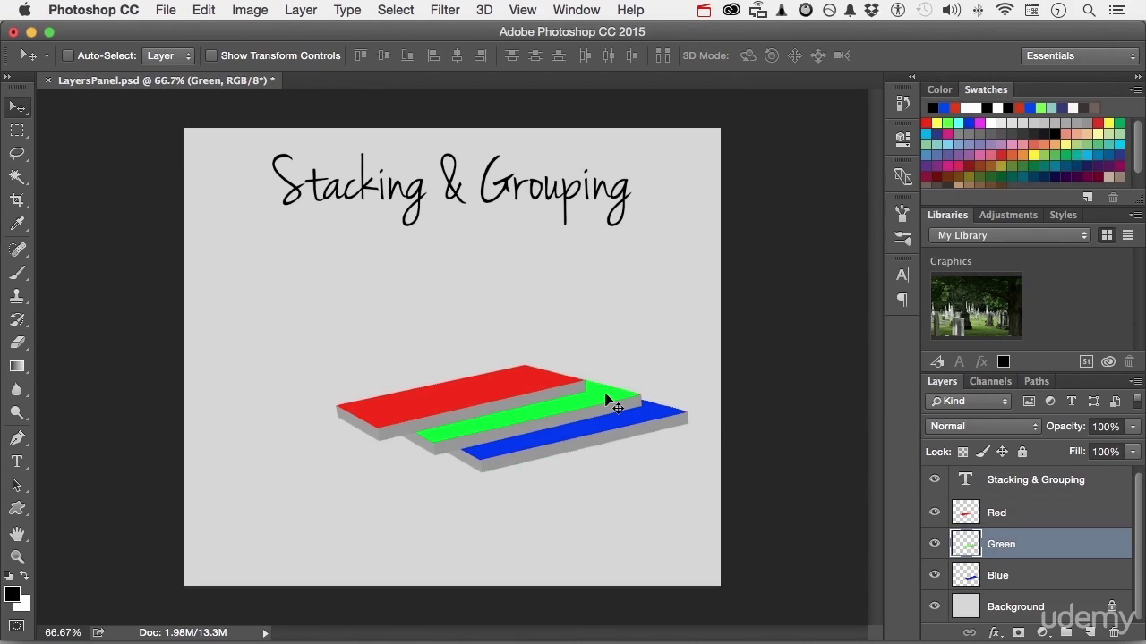
key(super)
key(super+bracketright)
key(super+bracketleft)
key(super+bracketleft)
key(super+bracketright)
key(super)
Step: Create a new layer group and move the three colour layers into it, ordered Blue, Green, Red from the top
click(1066, 632)
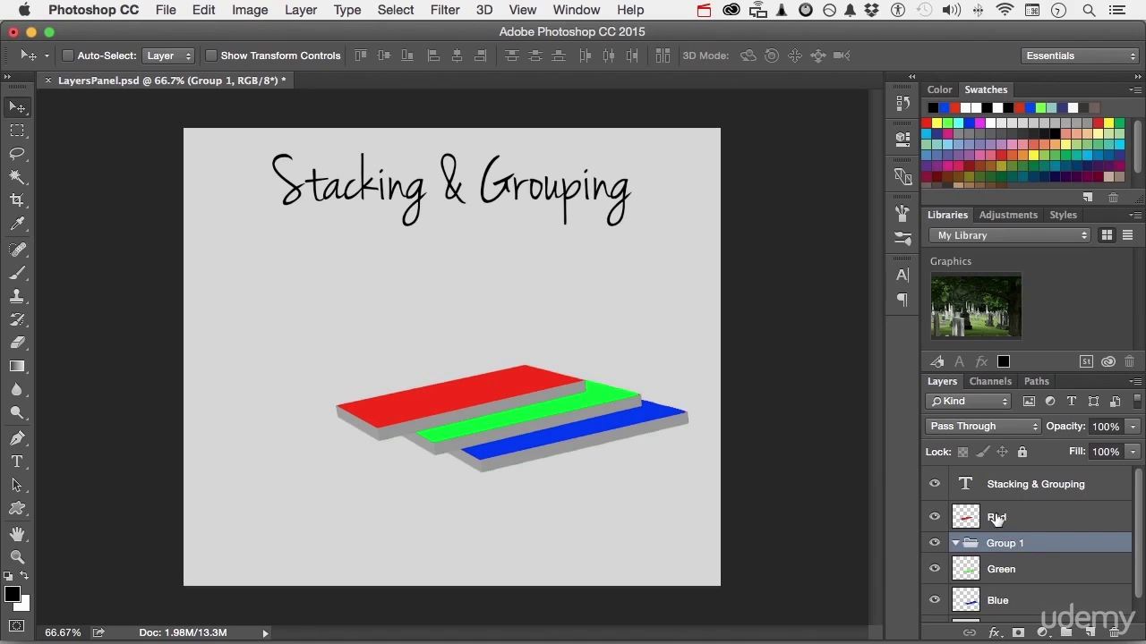
mouse_move(996, 519)
mouse_down()
mouse_move(1002, 544)
mouse_move(1001, 518)
mouse_up()
drag(996, 606, 1004, 513)
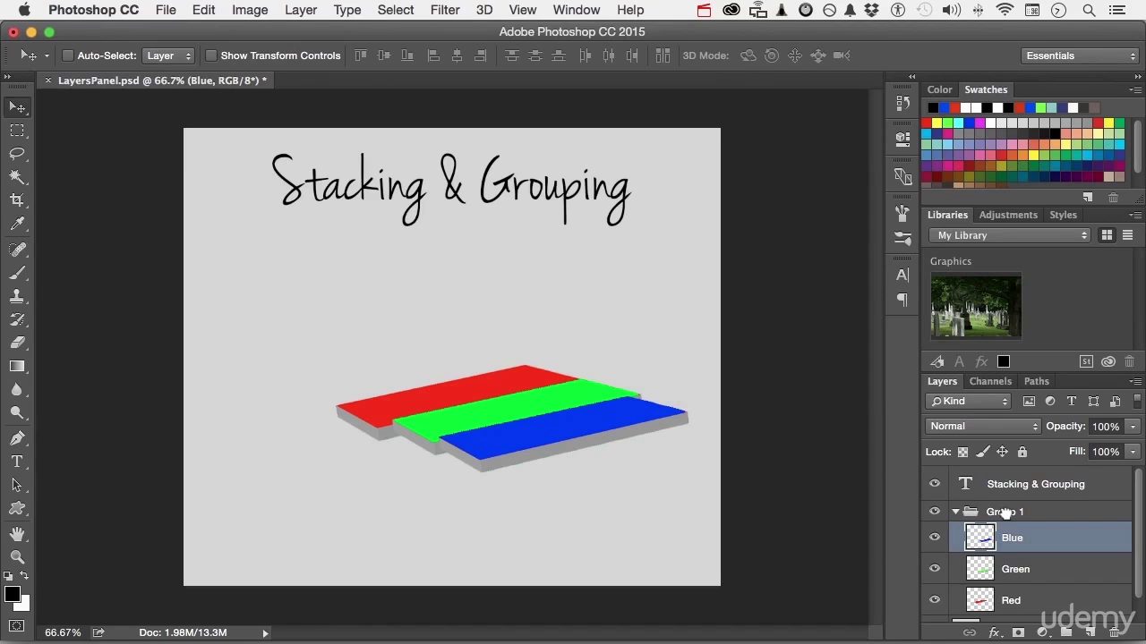
Step: Collapse and expand the group of colour layers, and ungroup it
click(956, 513)
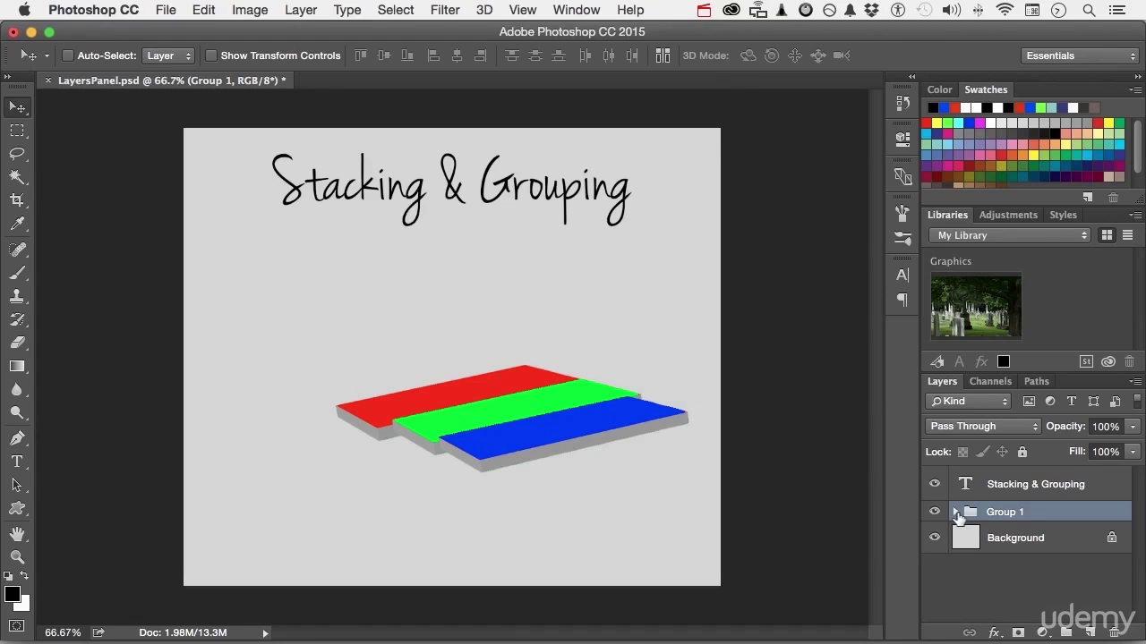
click(956, 513)
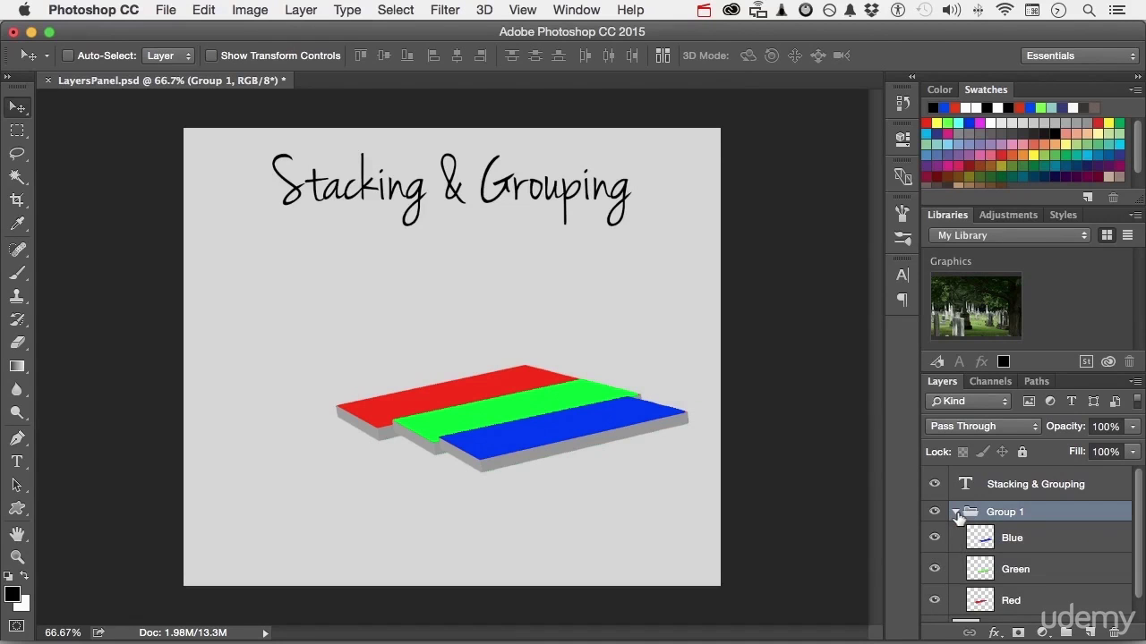
click(956, 513)
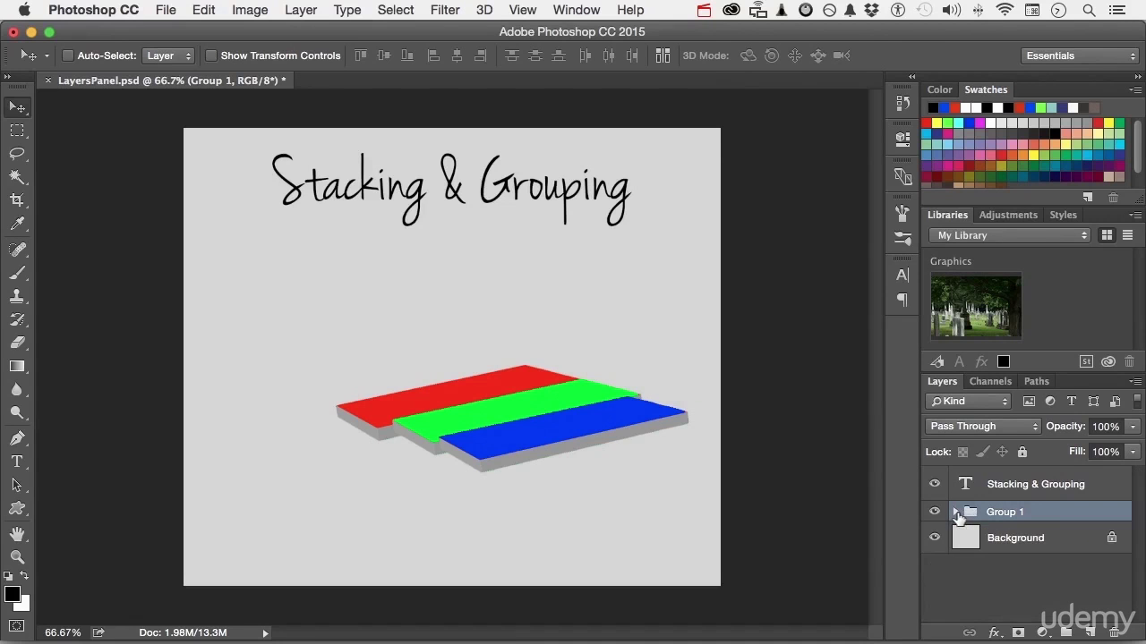
right_click(1030, 510)
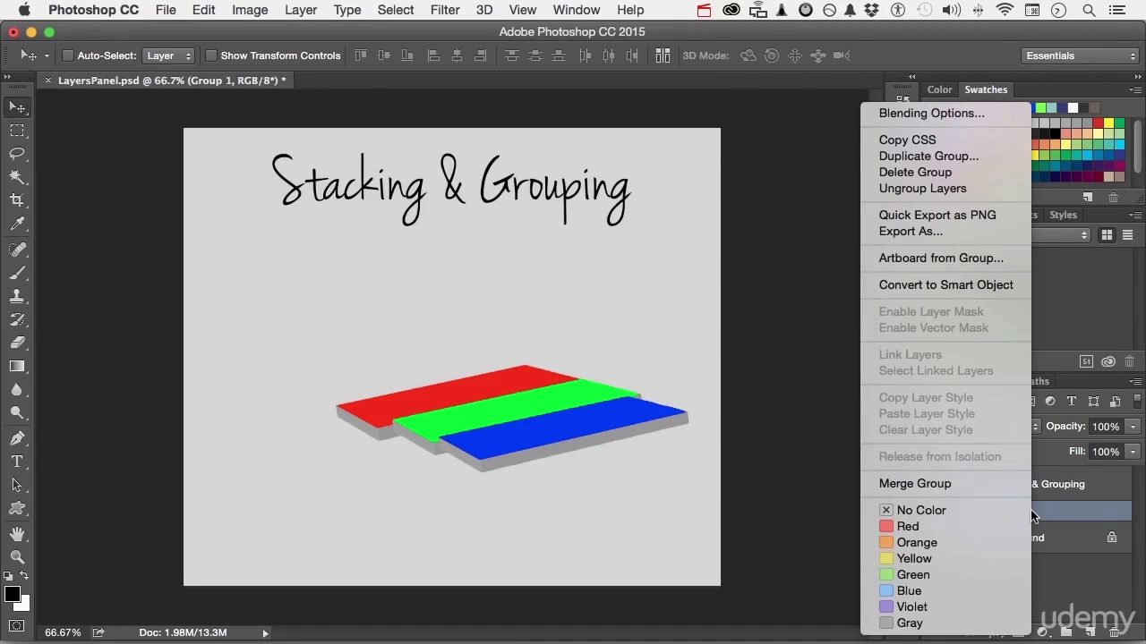
click(926, 188)
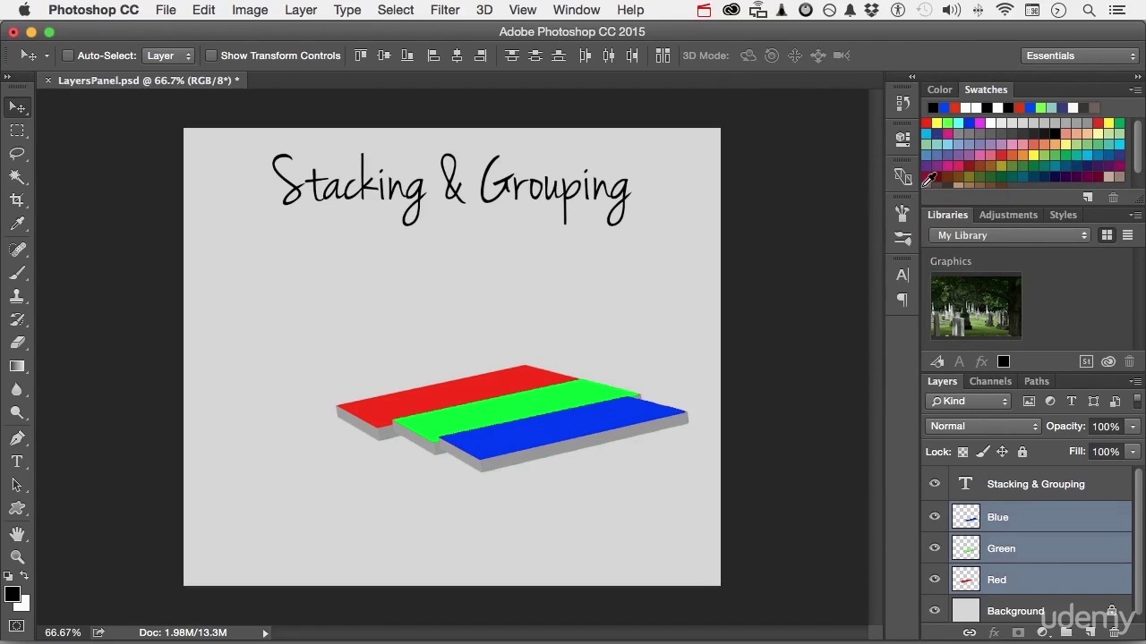
Step: Group the Blue, Green and Red layers into a new group named Rectangles
click(1052, 561)
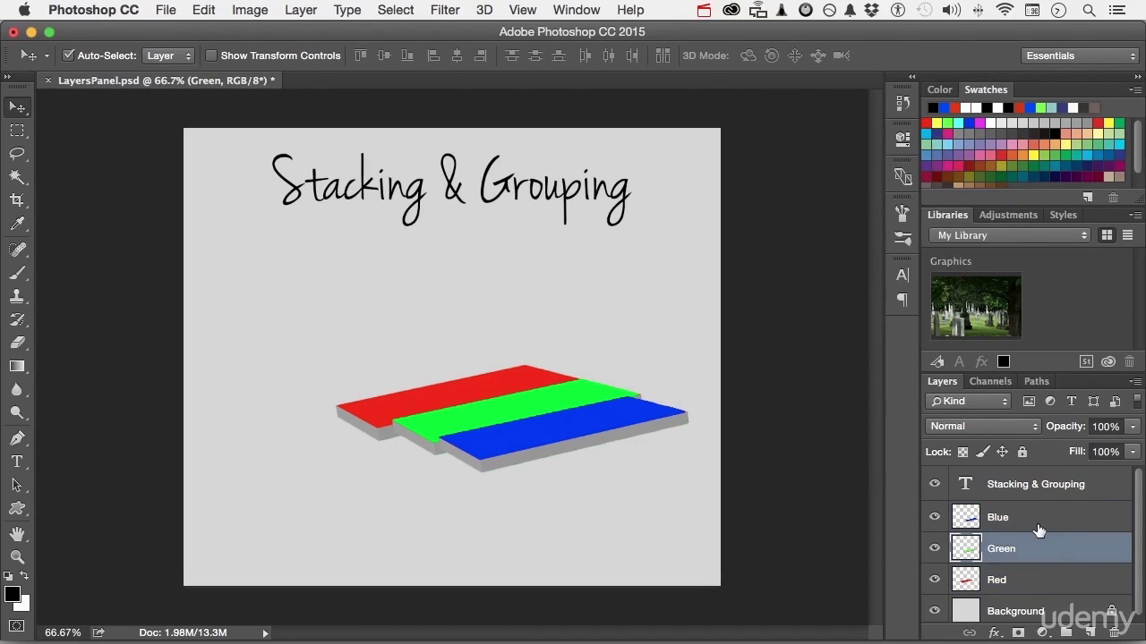
super+click(1038, 526)
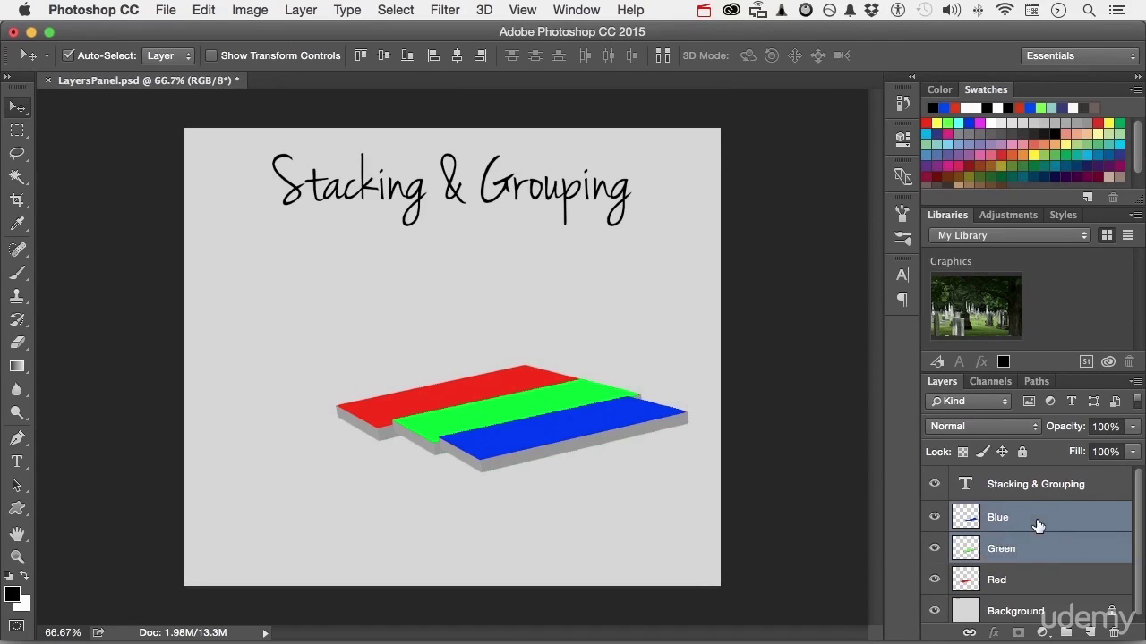
super+click(1046, 582)
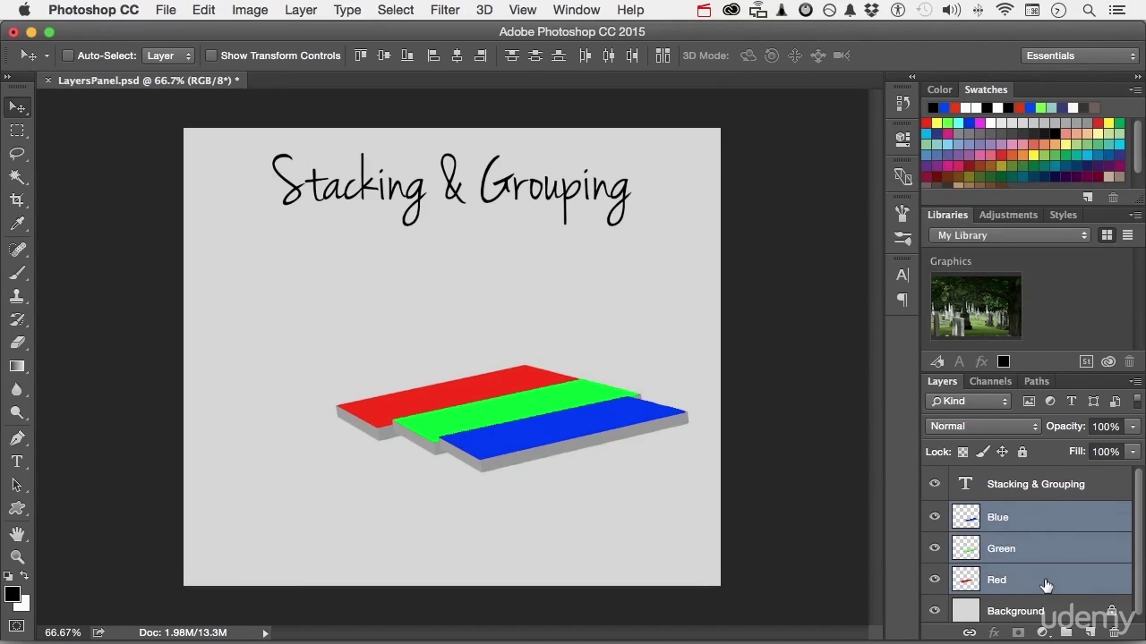
right_click(1046, 513)
mouse_move(965, 624)
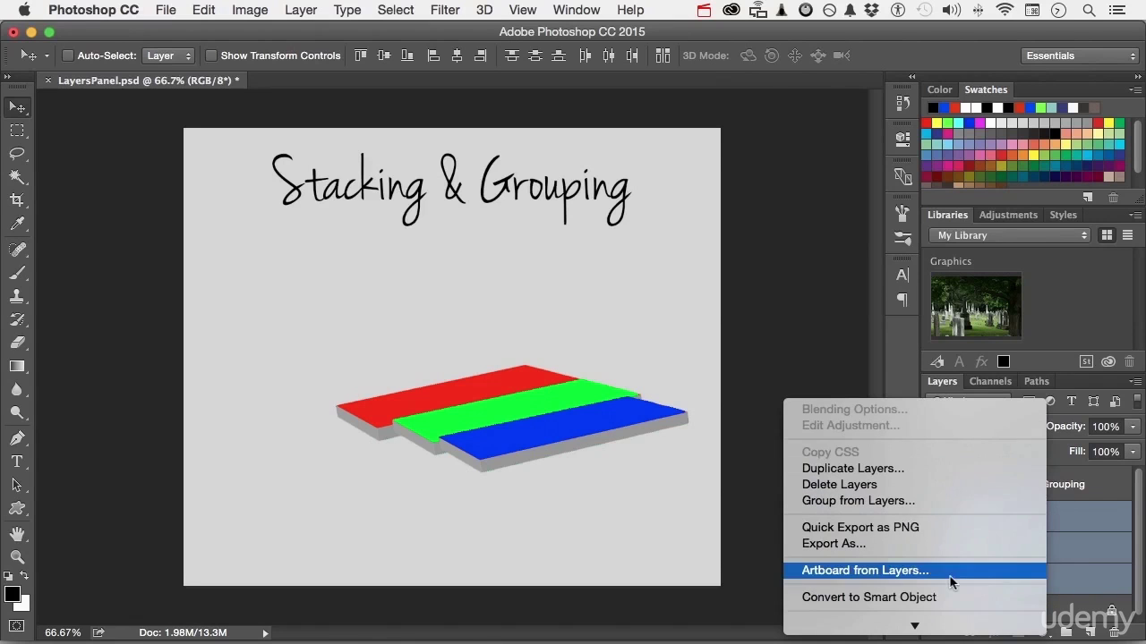
click(923, 505)
text(Re)
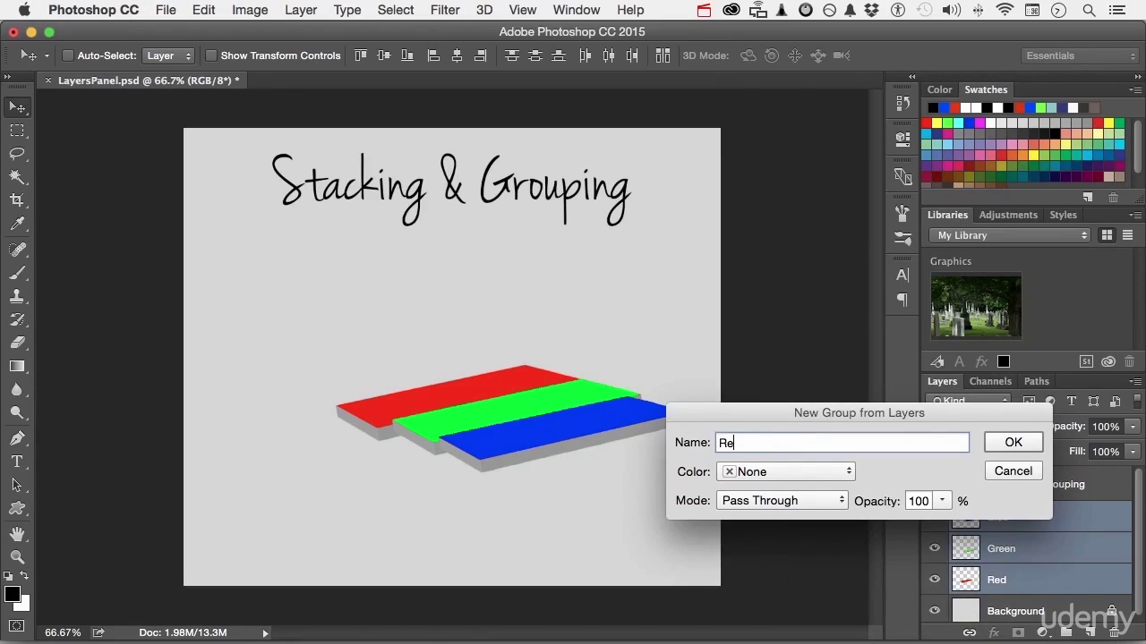
text(ctangles)
click(1007, 442)
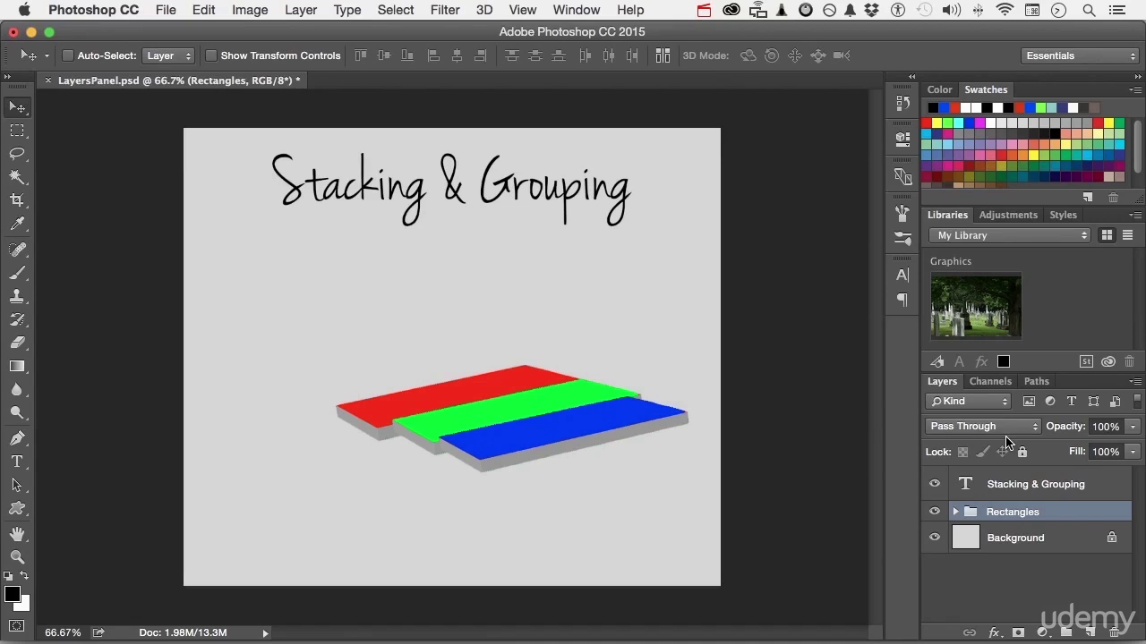
Step: Assign a red colour label to the Rectangles group
right_click(1068, 518)
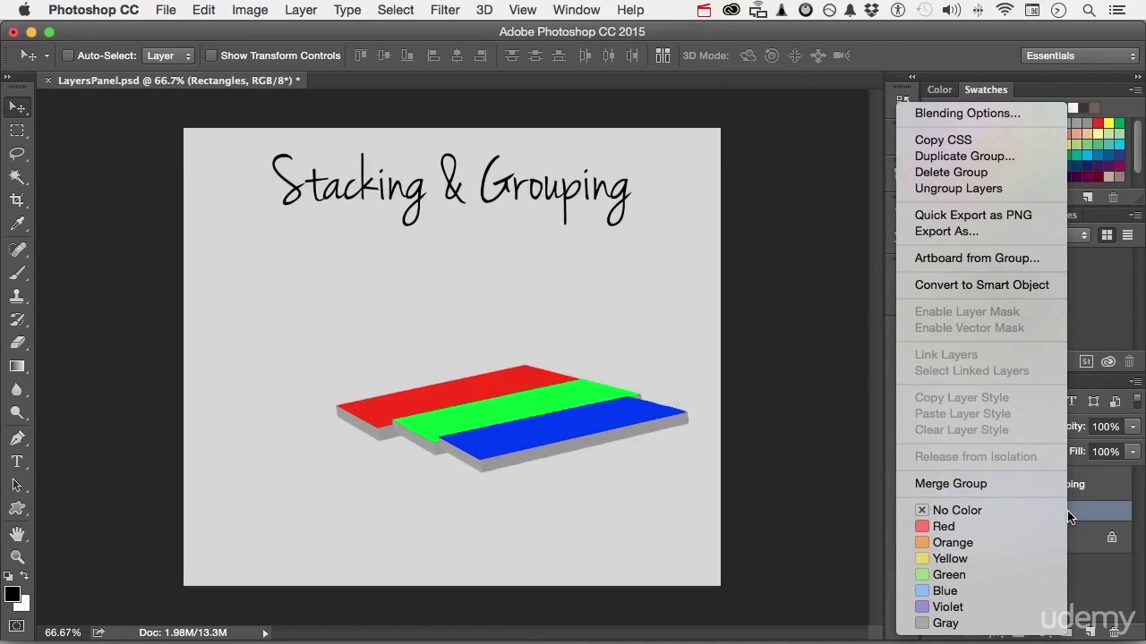
click(1068, 513)
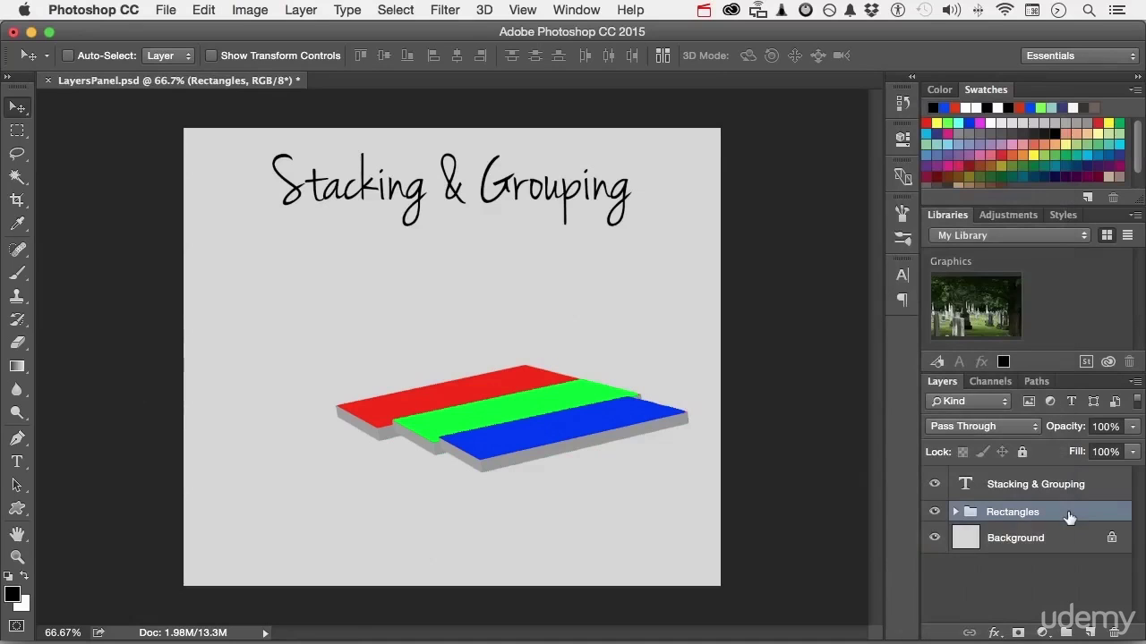
right_click(970, 517)
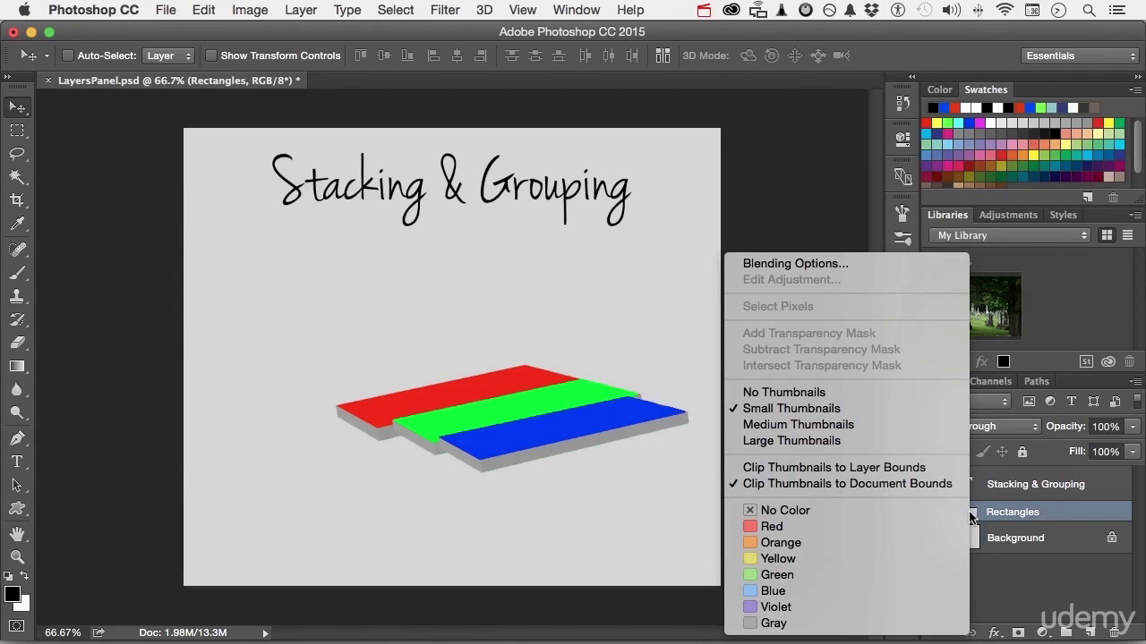
click(771, 528)
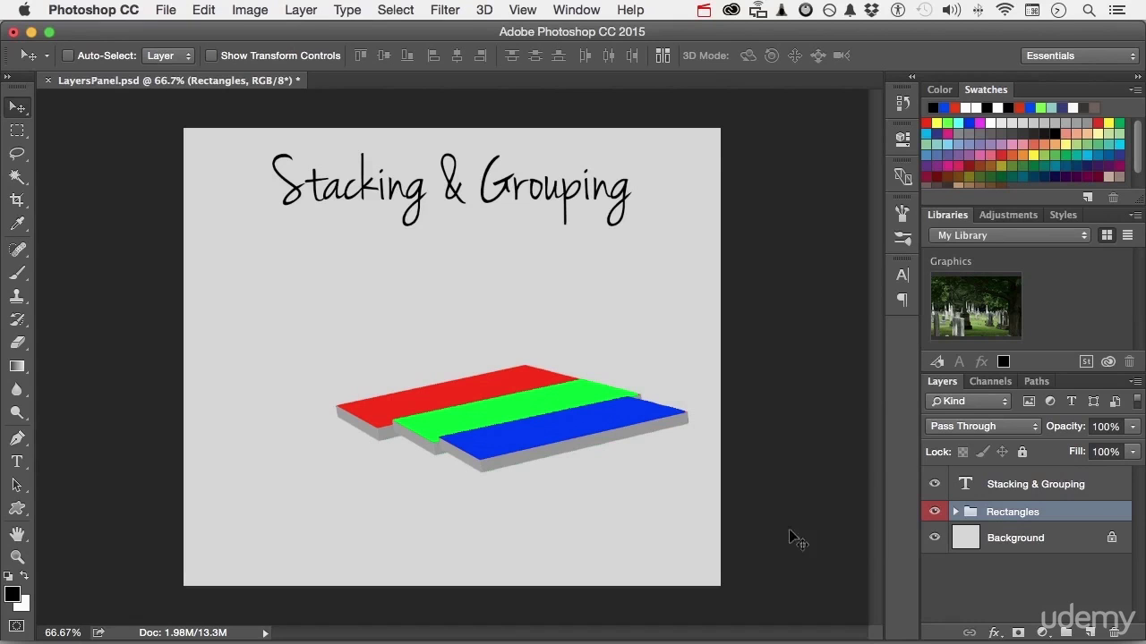
Step: Hide and reshow the Rectangles group, and adjust its opacity, ending at 100%
click(934, 512)
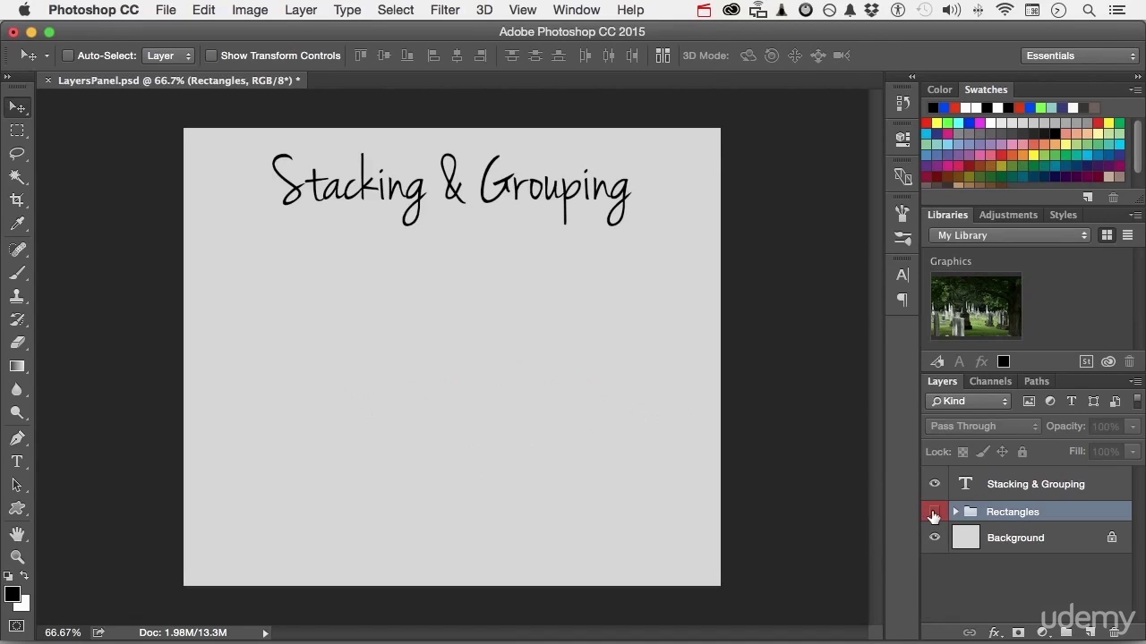
click(934, 514)
mouse_move(1065, 433)
mouse_down()
mouse_move(1011, 448)
mouse_move(1085, 430)
mouse_up()
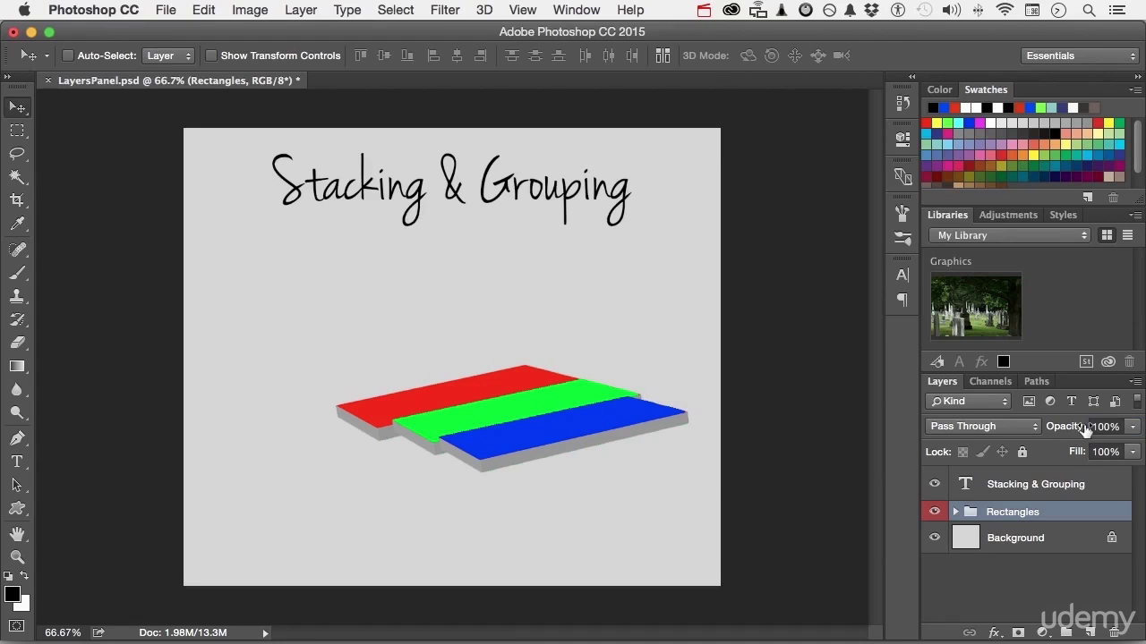